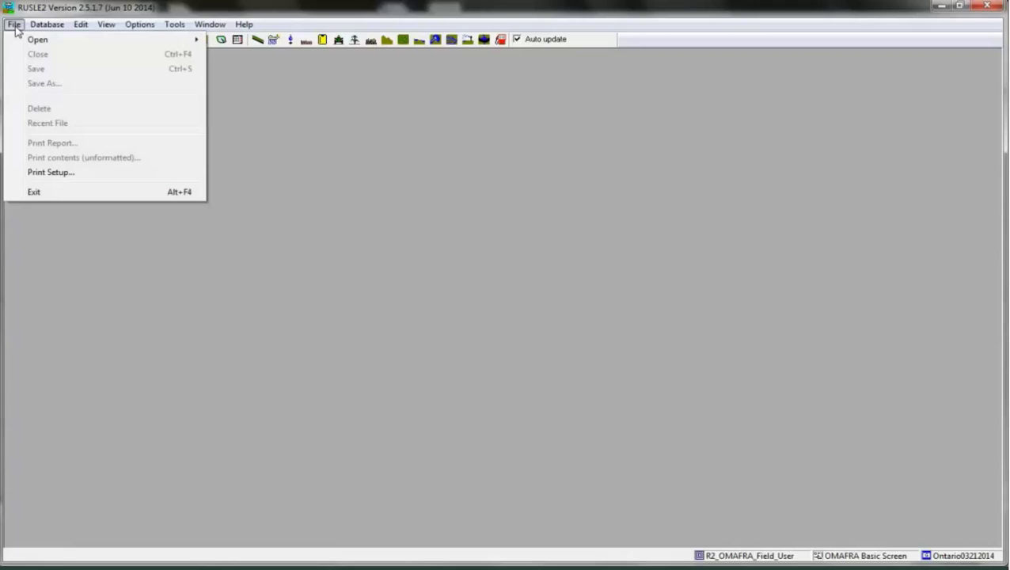
Open the saved Tutorial Example profile from the profiles folder.
mouse_move(67, 42)
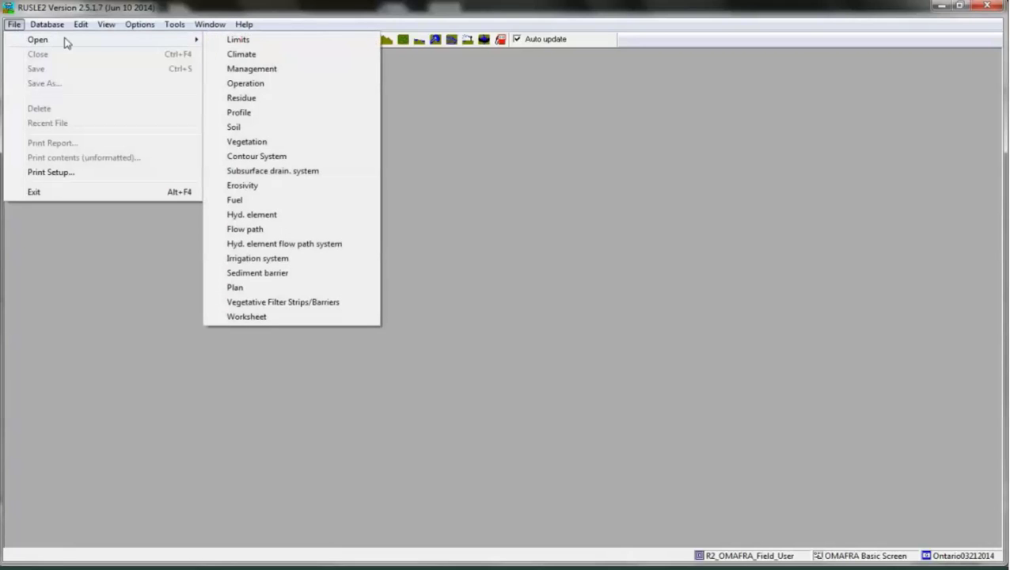
click(281, 115)
click(322, 202)
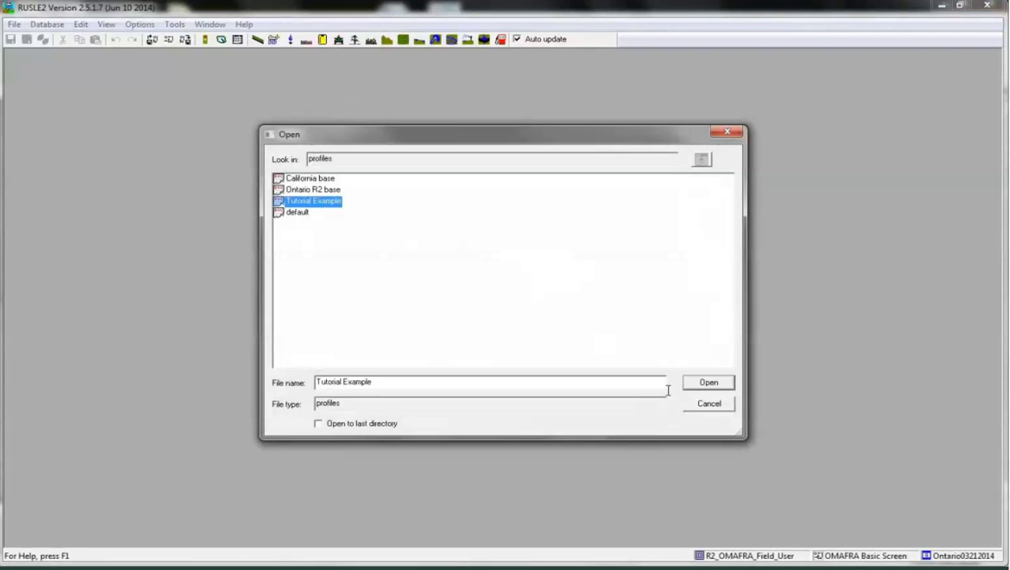
click(711, 384)
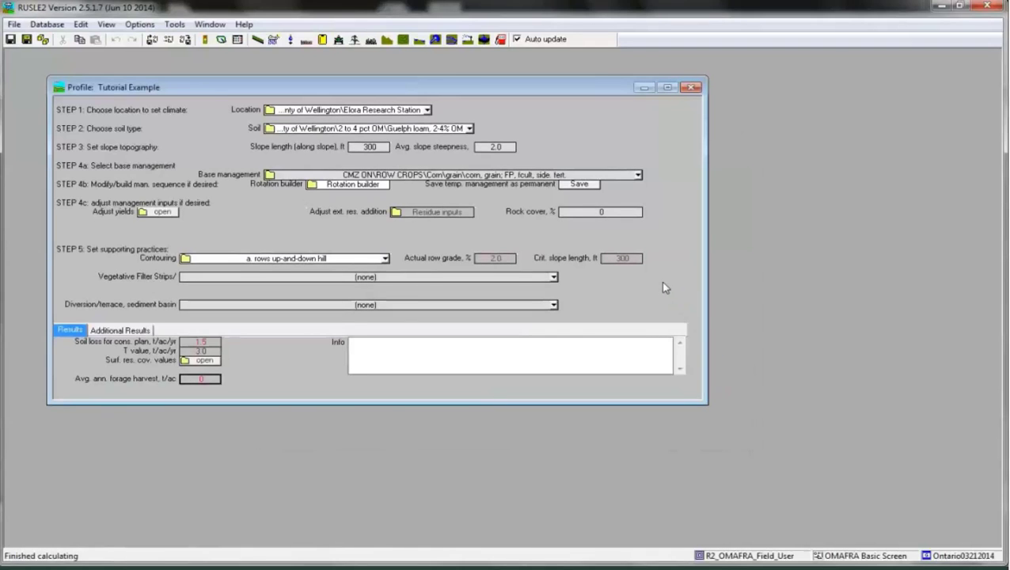
click(257, 41)
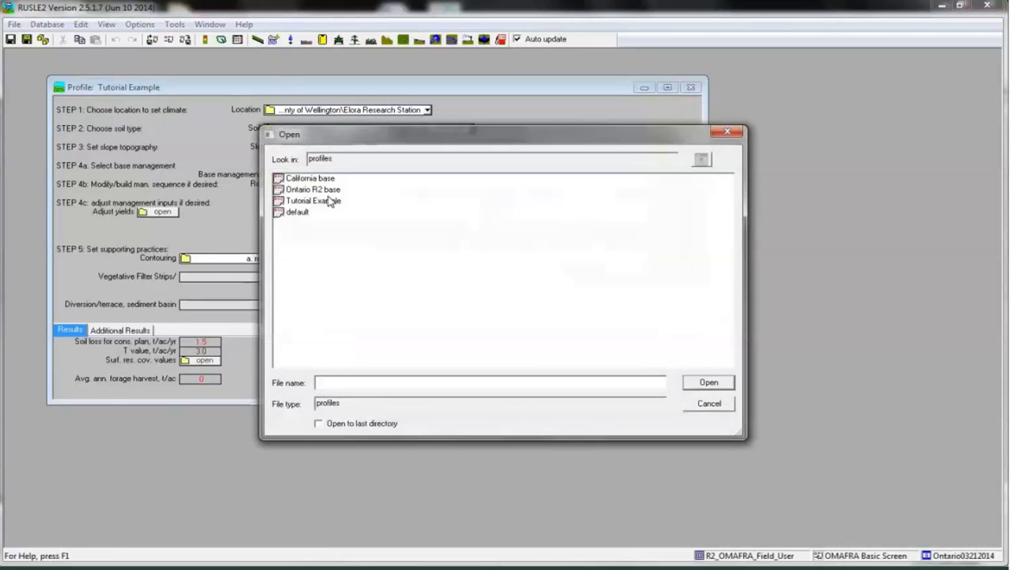
click(331, 201)
click(725, 131)
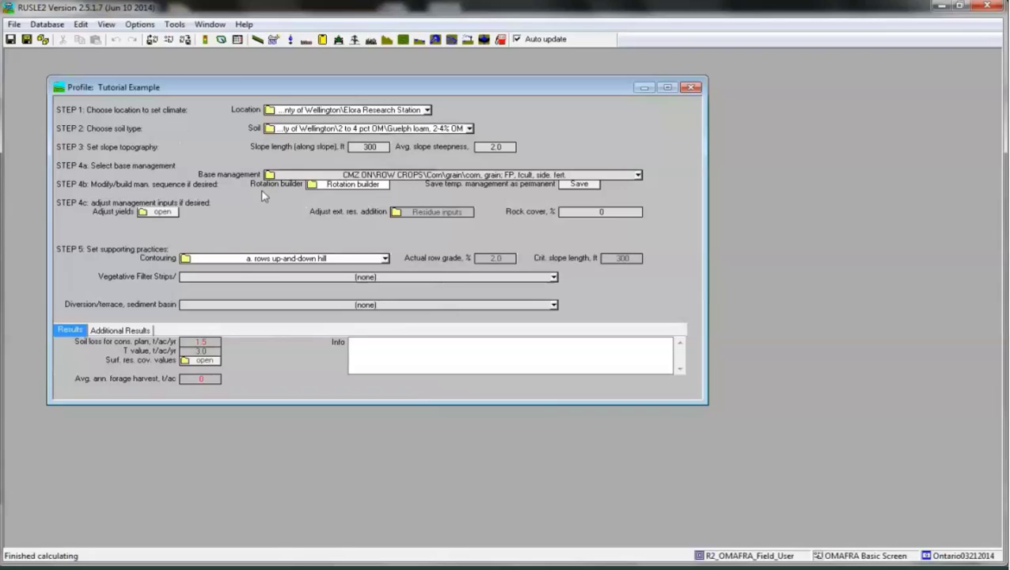
Launch the rotation builder and add a second corn grain management row.
click(312, 183)
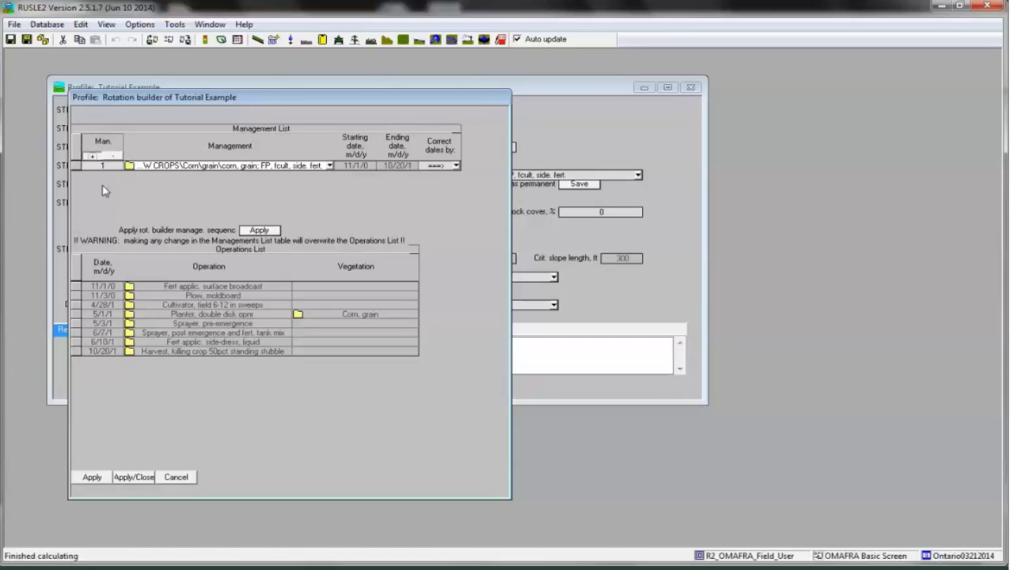
click(91, 156)
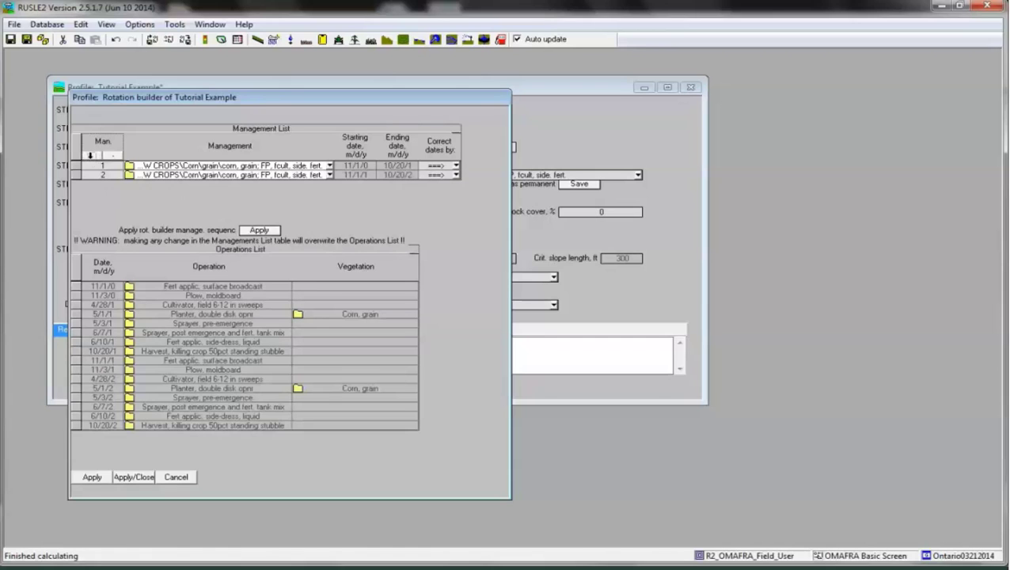
Replace year two with Soybeans, 7-20 inch row, 'FP, disk, cultivate' management.
click(329, 175)
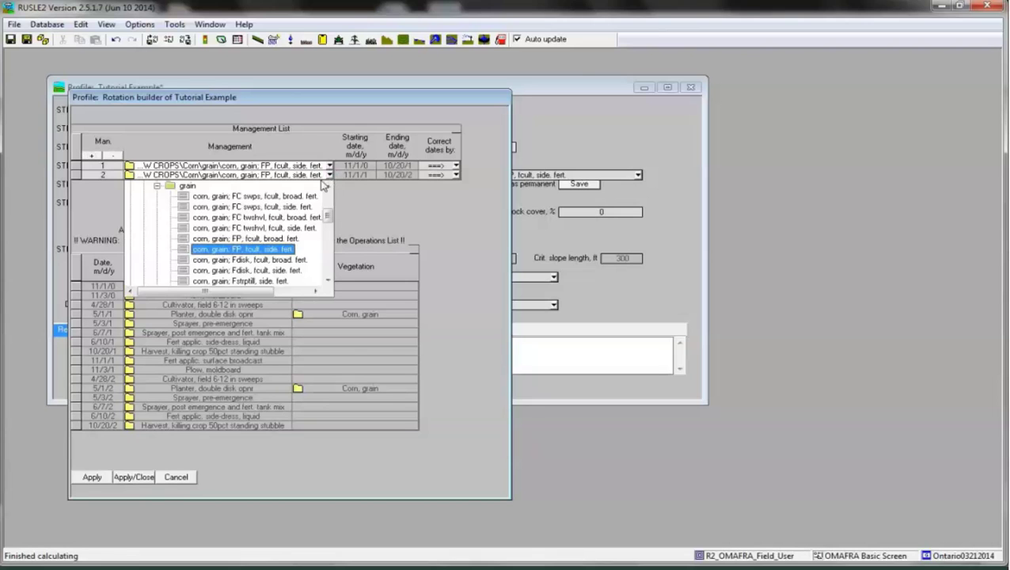
scroll(299, 244, down, 2)
scroll(299, 244, down, 6)
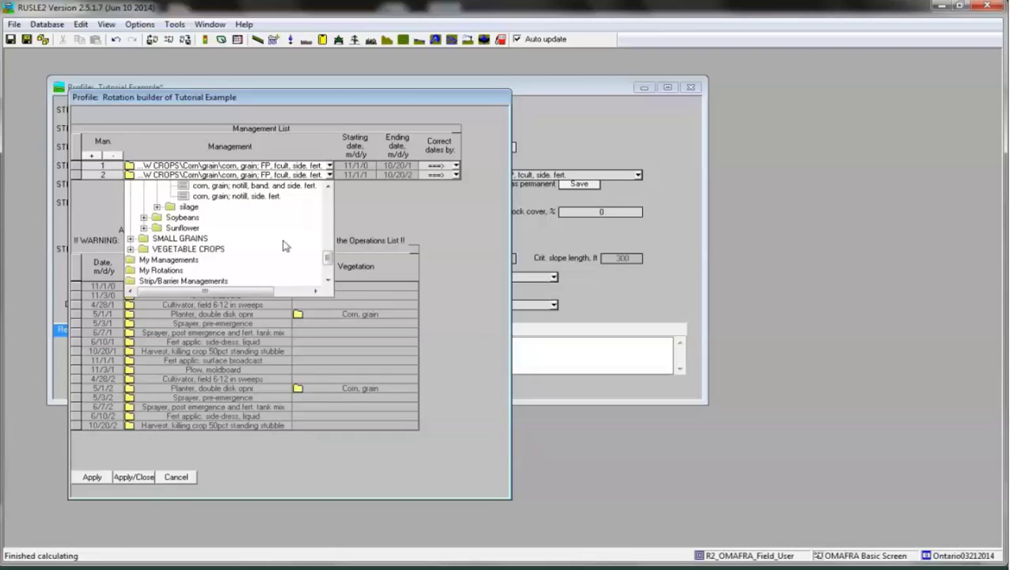
click(144, 217)
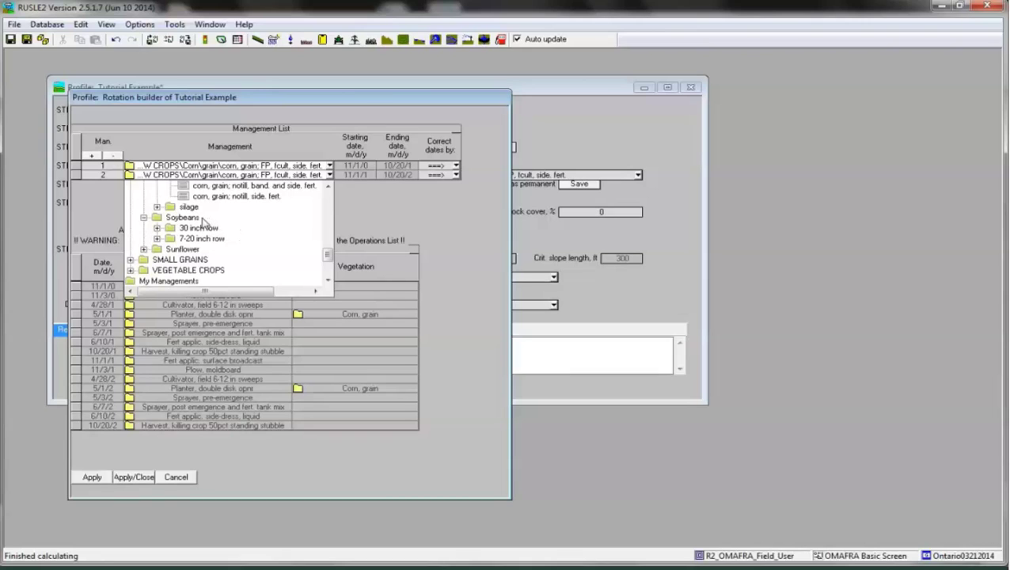
click(157, 239)
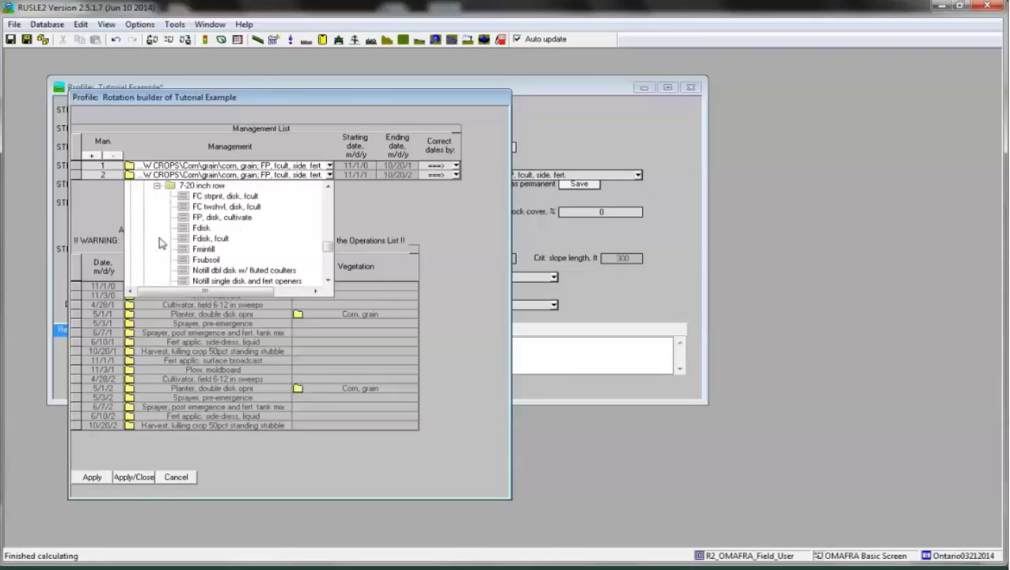
click(245, 221)
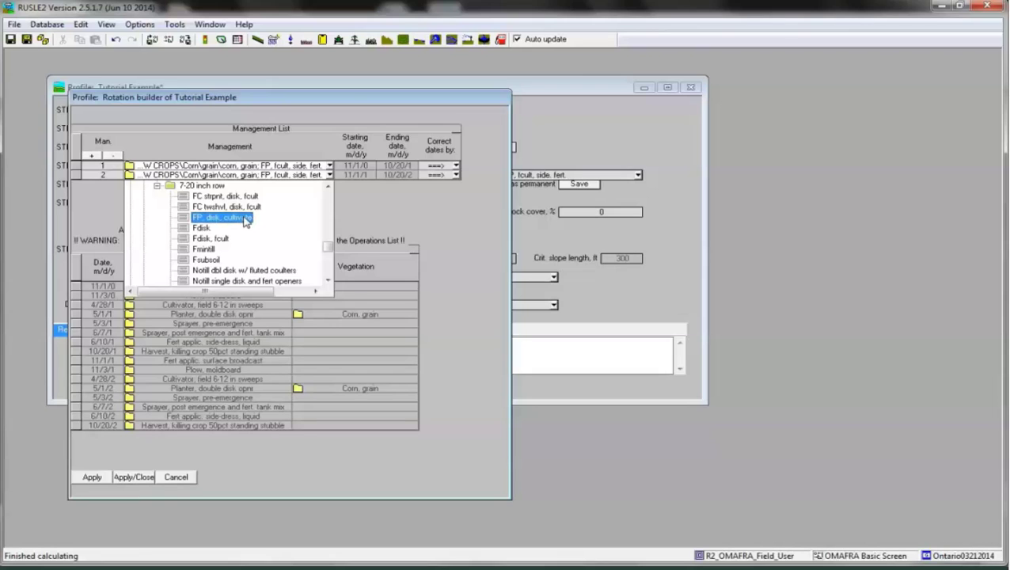
click(245, 219)
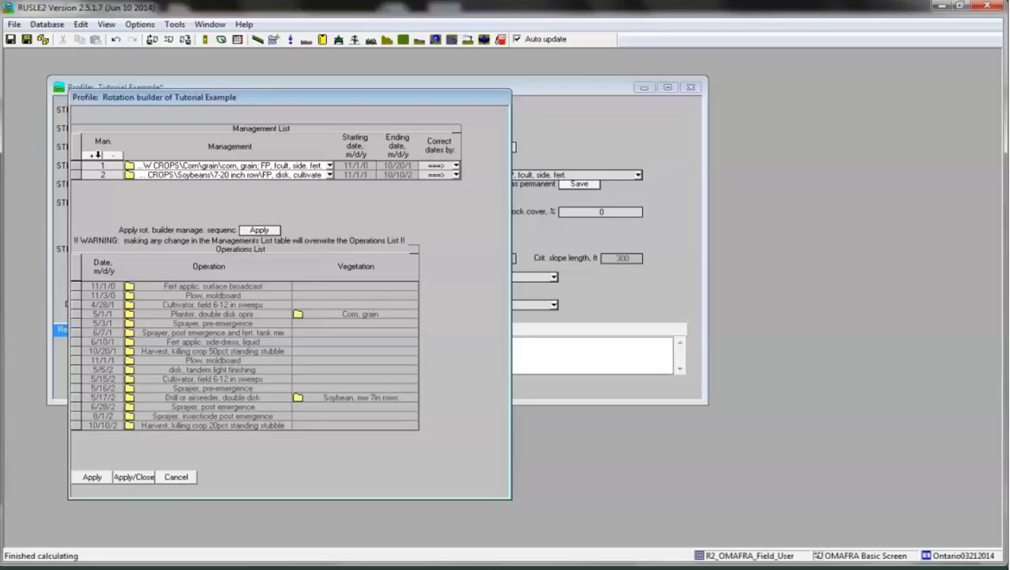
Add a third row set to SMALL GRAINS > Wheat > 'wheat, winter; disk, res. baled'.
click(93, 155)
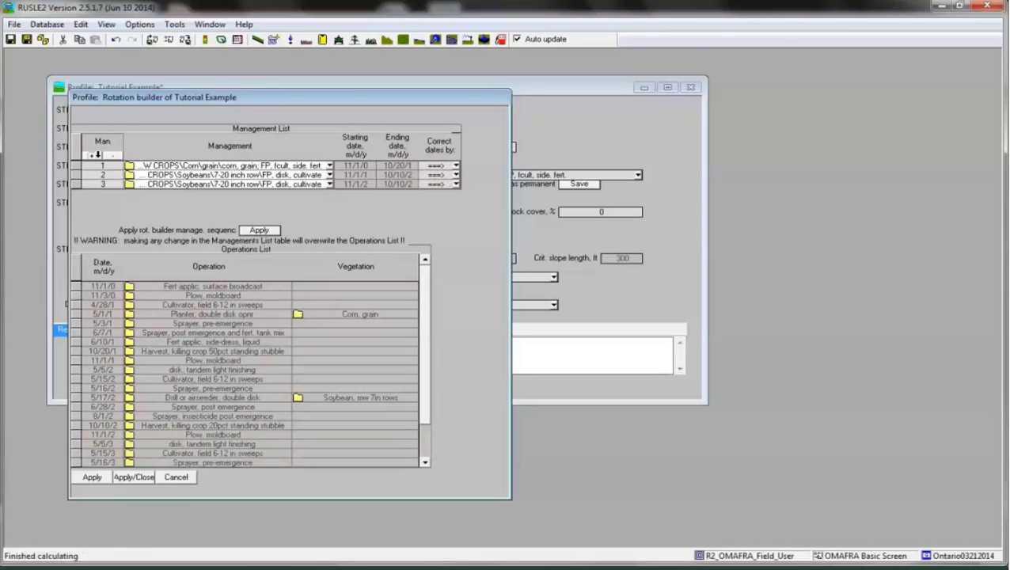
click(329, 184)
scroll(285, 249, down, 5)
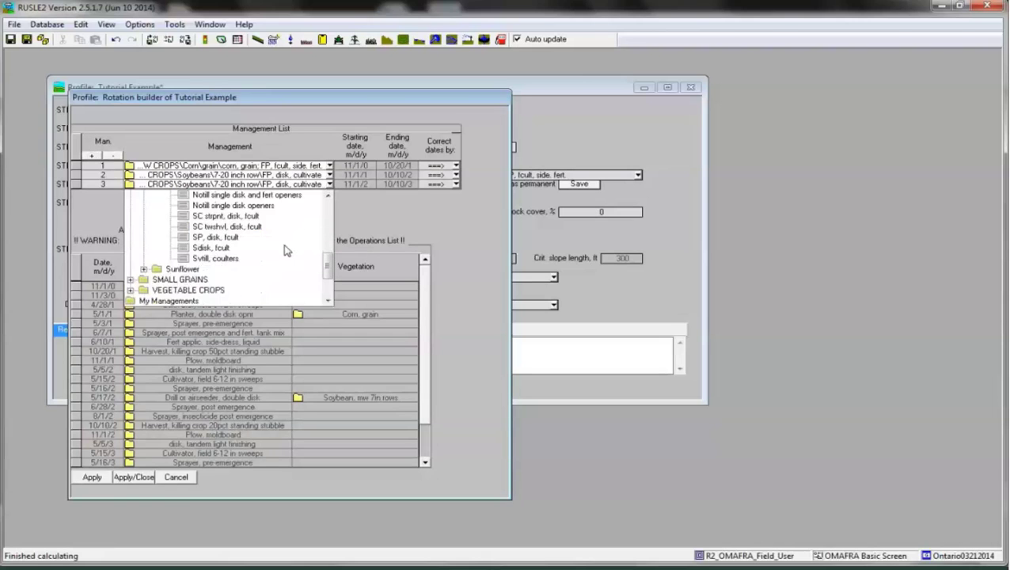
click(132, 216)
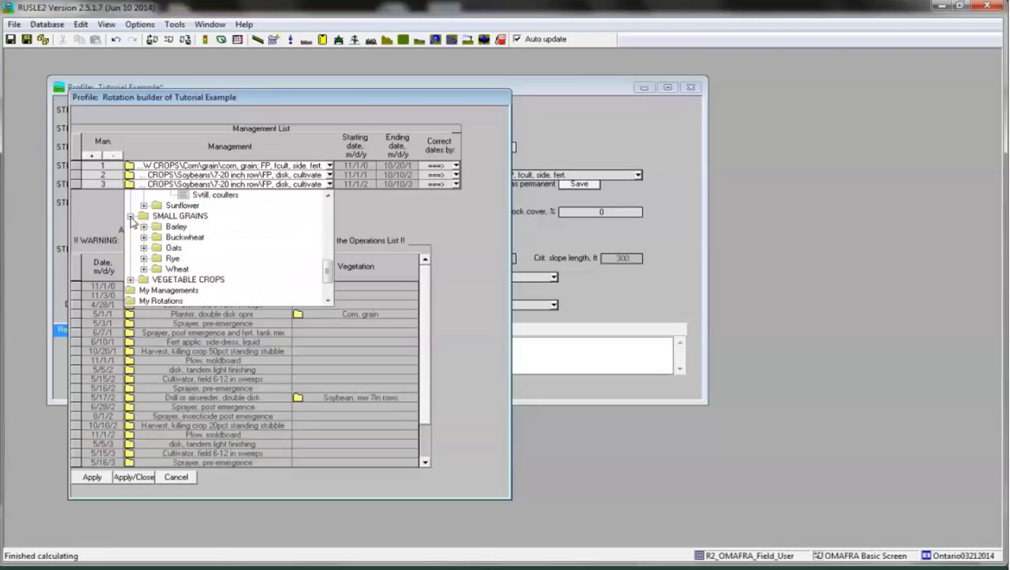
click(144, 269)
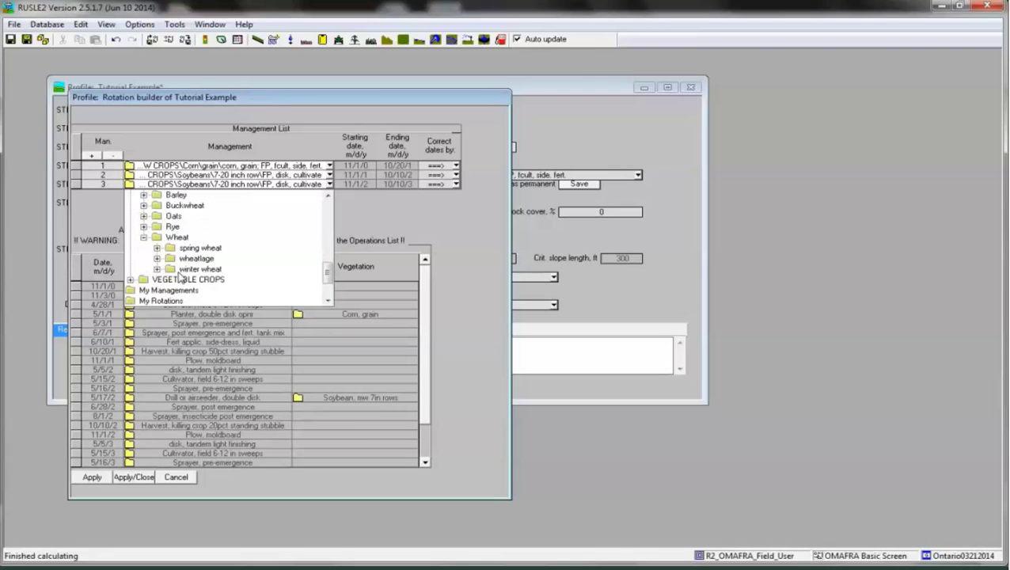
click(157, 269)
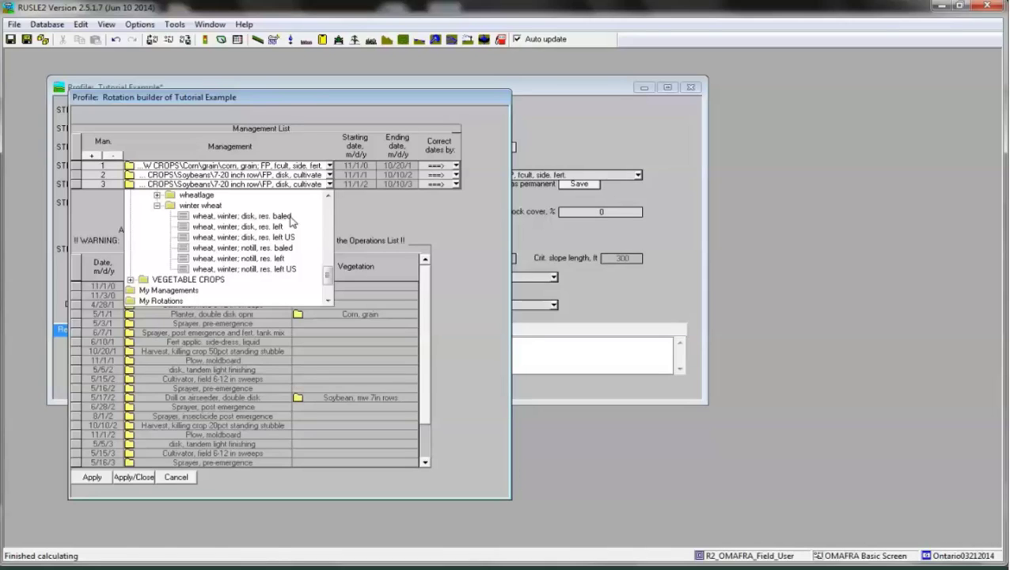
click(290, 220)
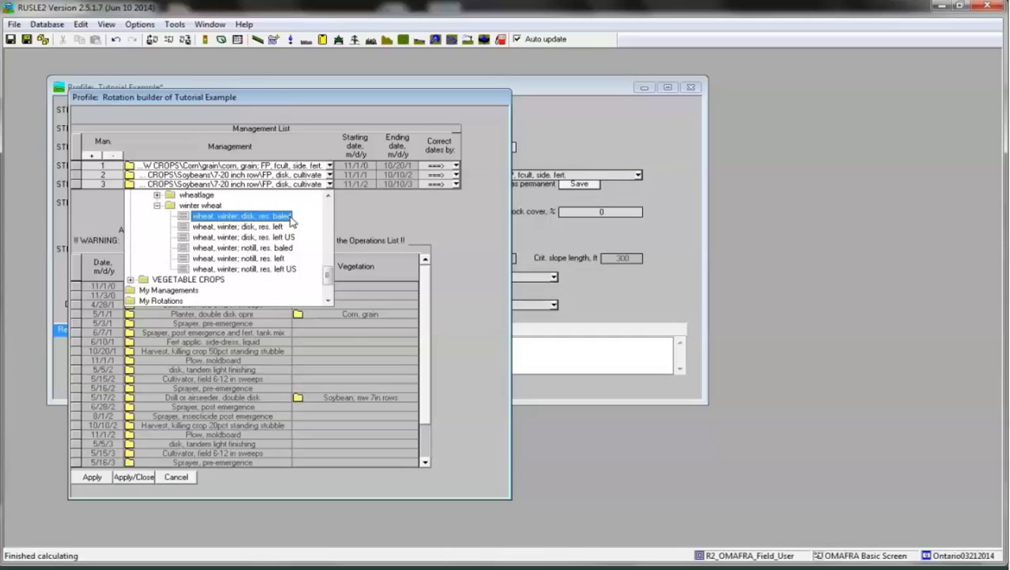
click(290, 218)
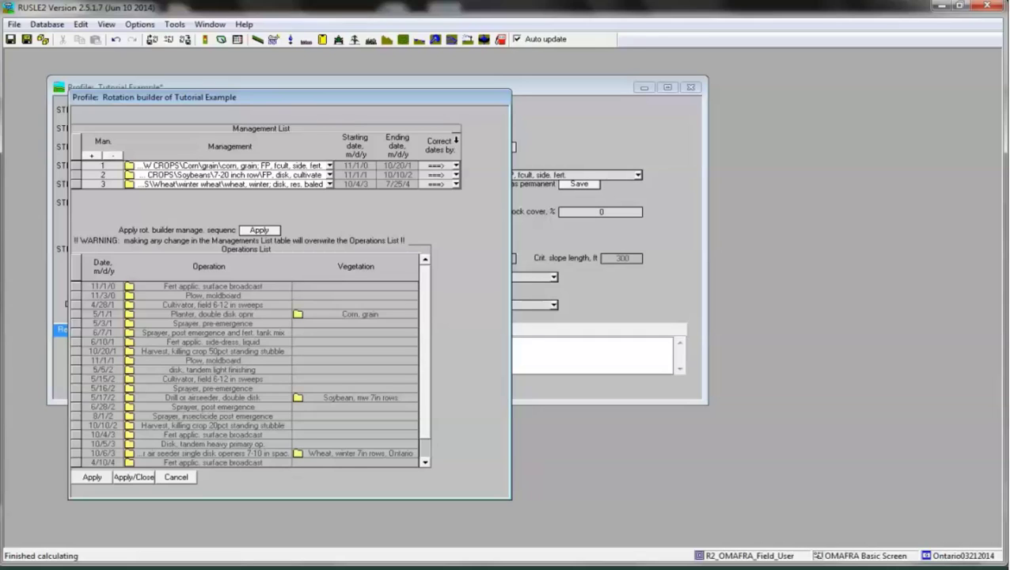
Correct the wheat row's dates with '1 year earlier; slide start dates'.
click(457, 185)
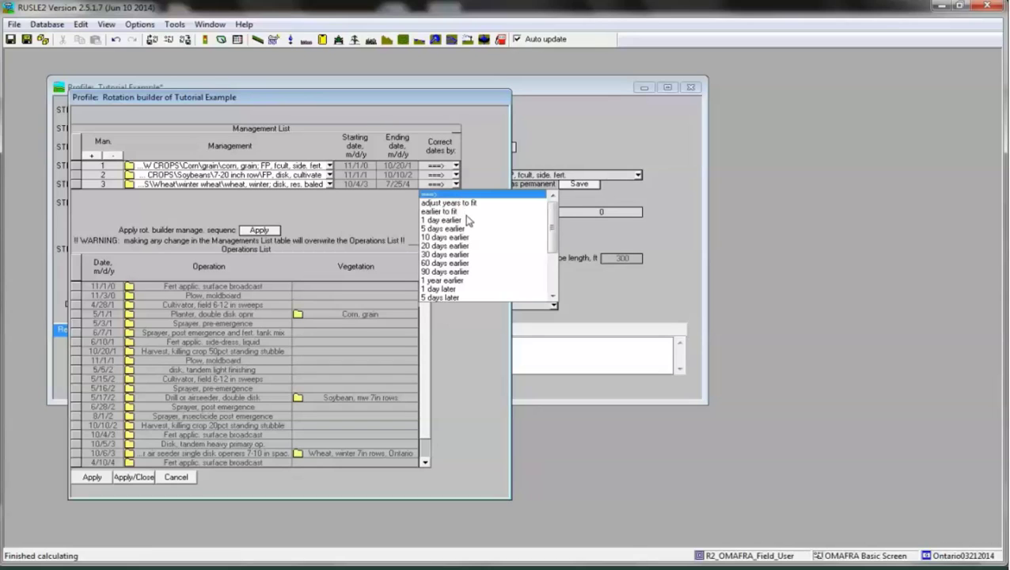
scroll(469, 225, down, 1)
scroll(468, 227, down, 2)
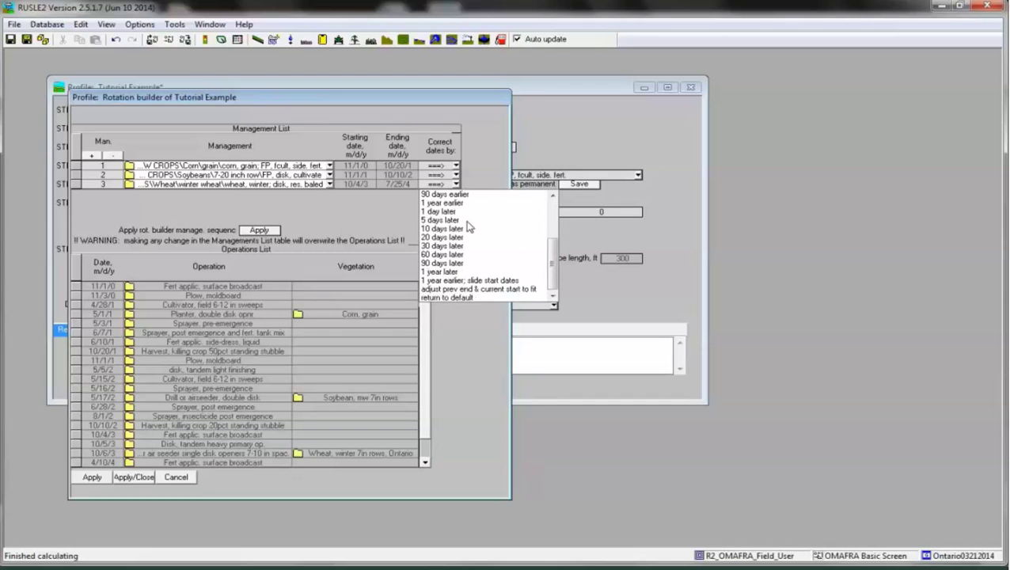
click(515, 281)
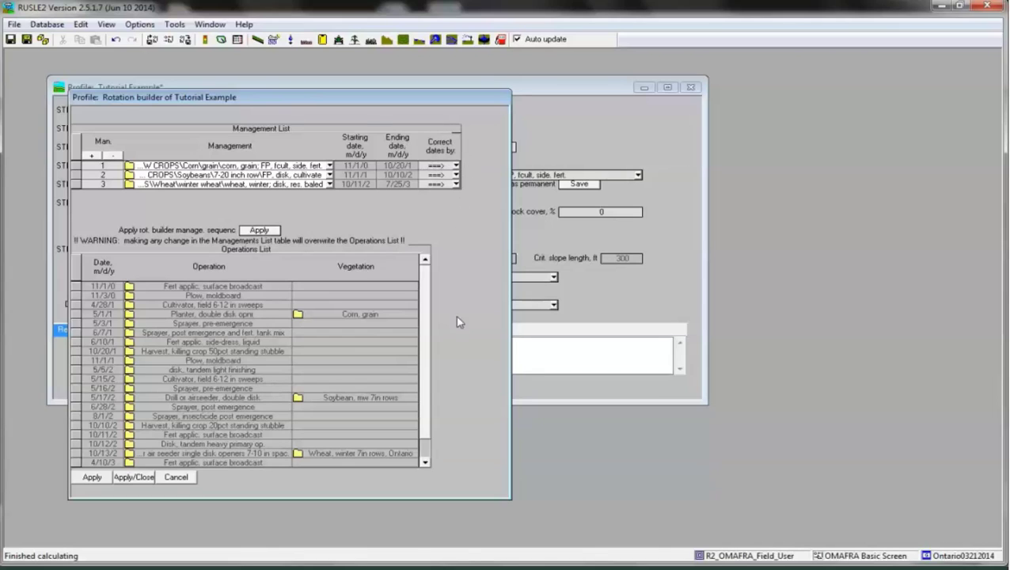
Apply the rotation and name the cloned management 'Corn_Soy_WWheat, conventional tillage'.
click(140, 479)
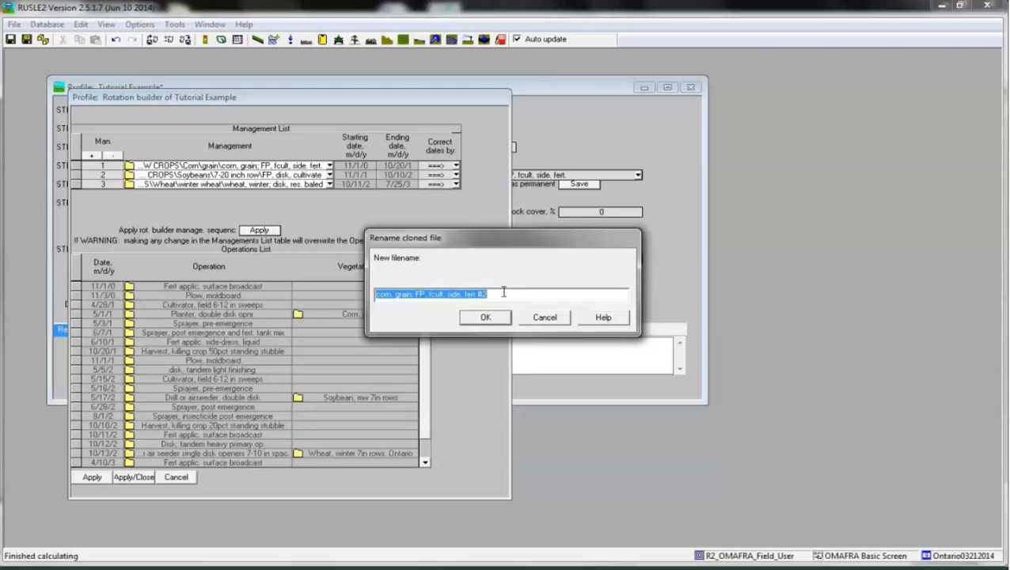
text(Corn_)
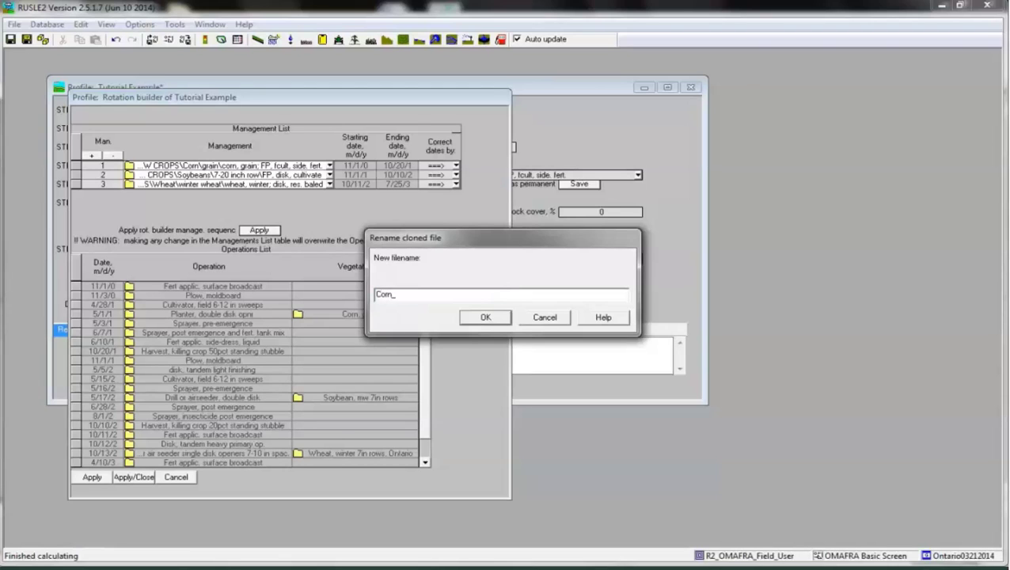
text(Soy_WWheat, conventional ti)
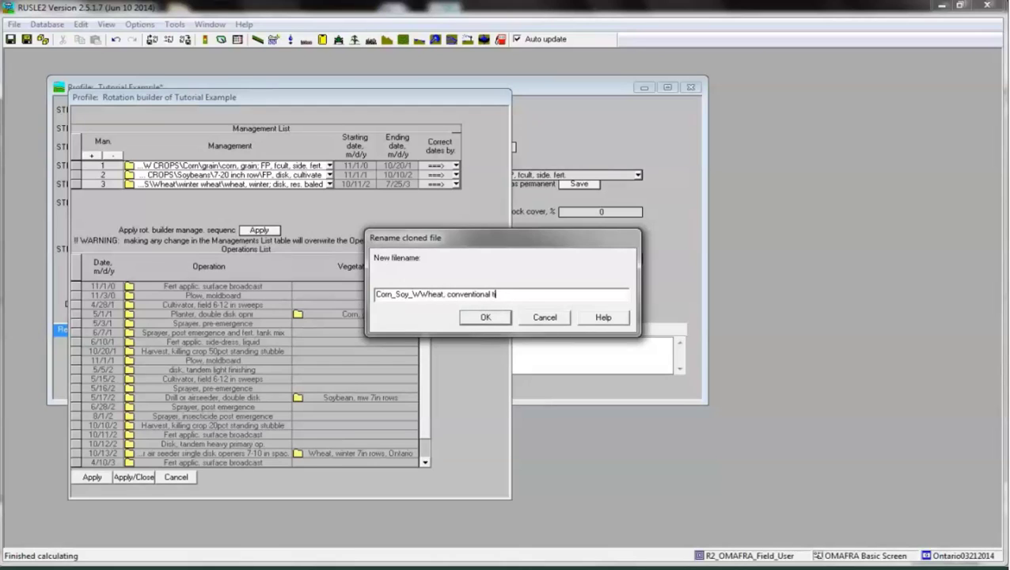
text(llage)
click(504, 321)
Confirm overwriting the existing temporary management file.
click(538, 338)
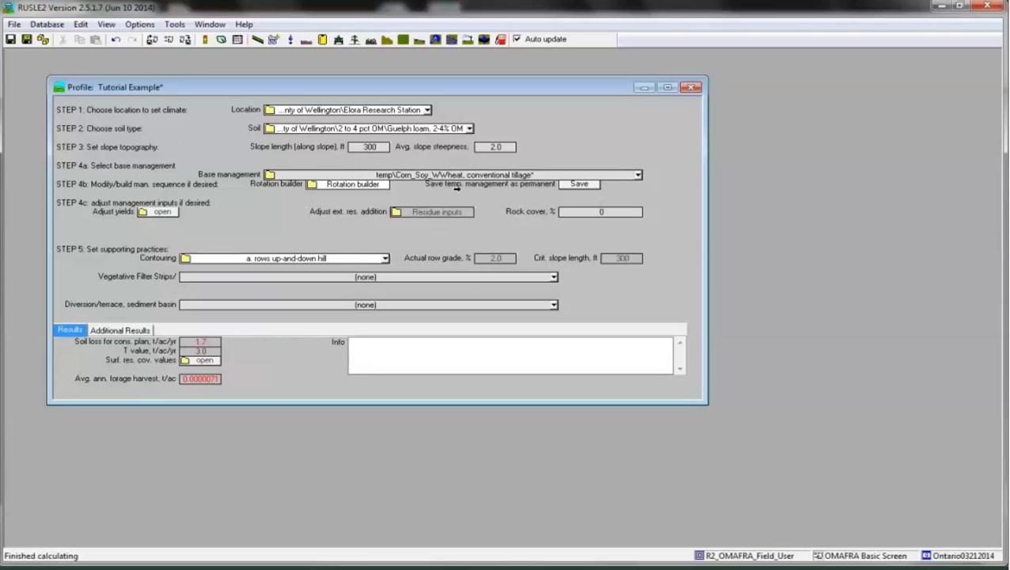
Save the temporary management permanently into the managements\My Rotations folder.
click(596, 186)
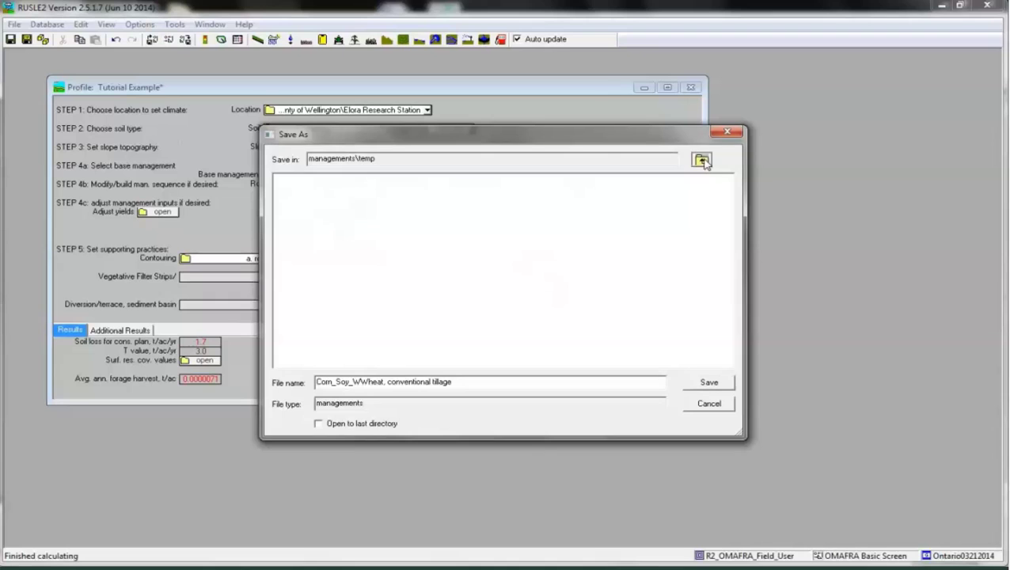
click(704, 161)
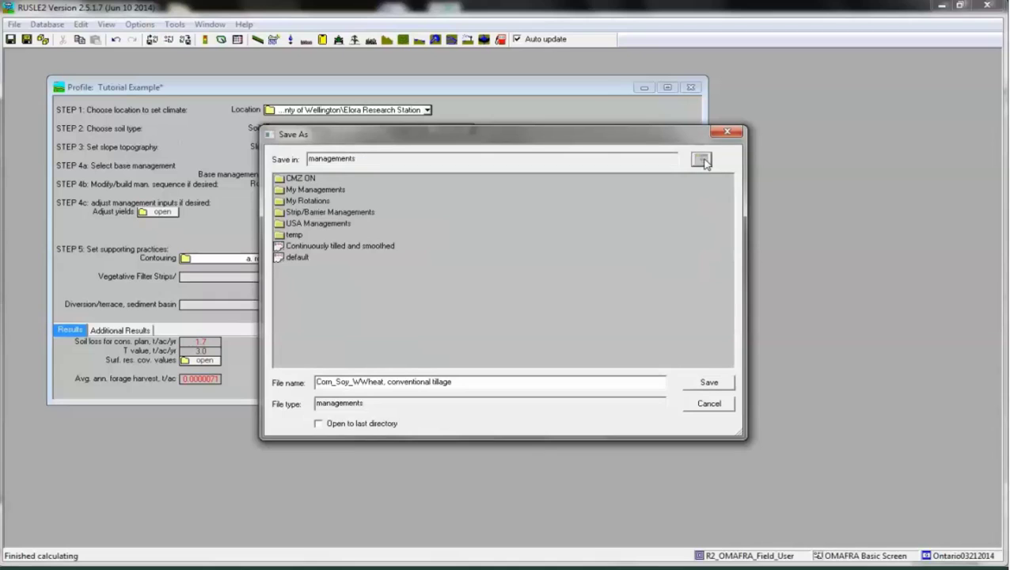
click(322, 205)
double_click(322, 205)
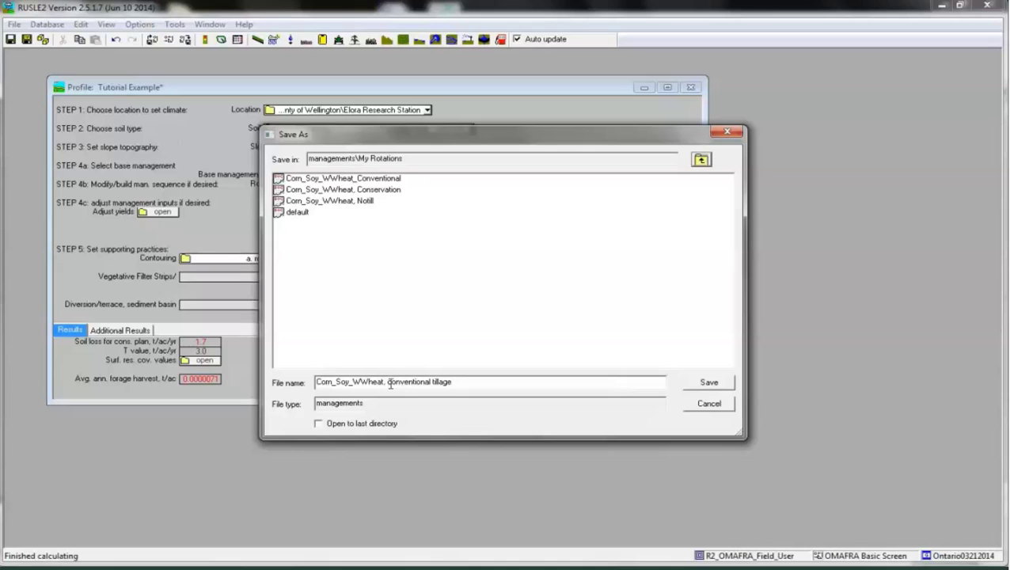
click(724, 386)
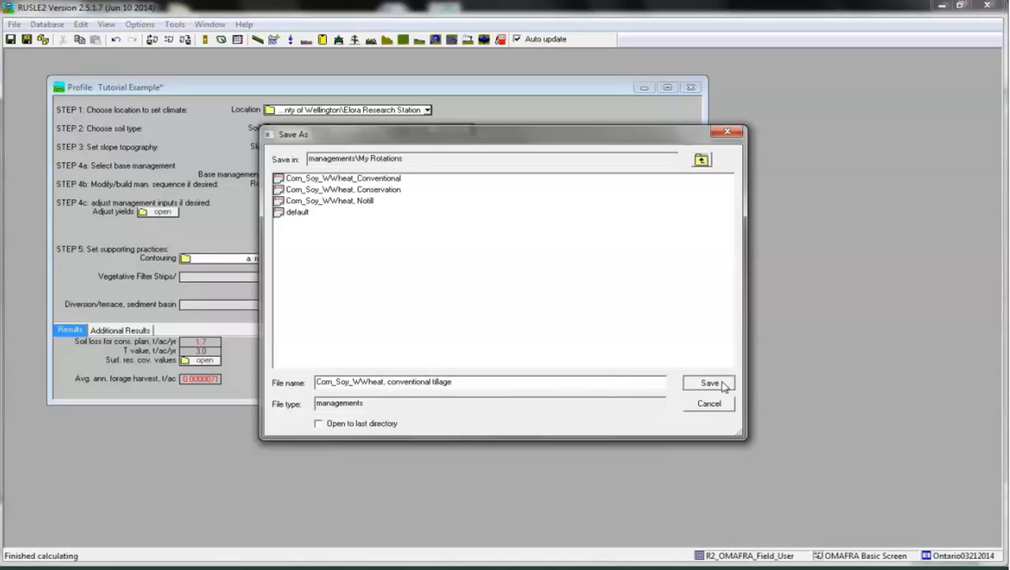